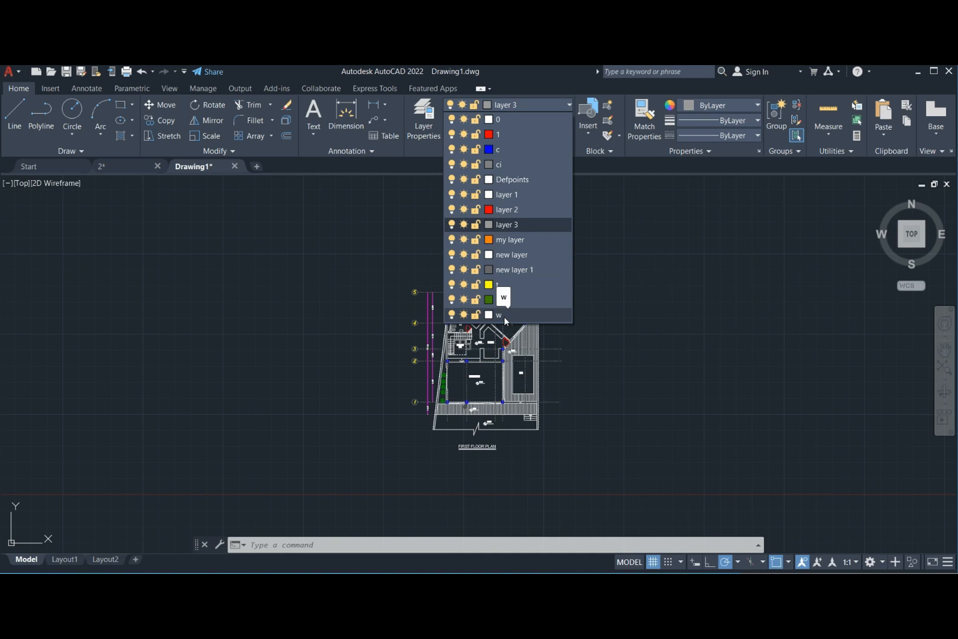
Preview the plot of the first floor plan and leave the plot settings without printing.
{"action": "left_click", "coordinate": [123, 74]}
{"action": "left_click", "coordinate": [298, 467]}
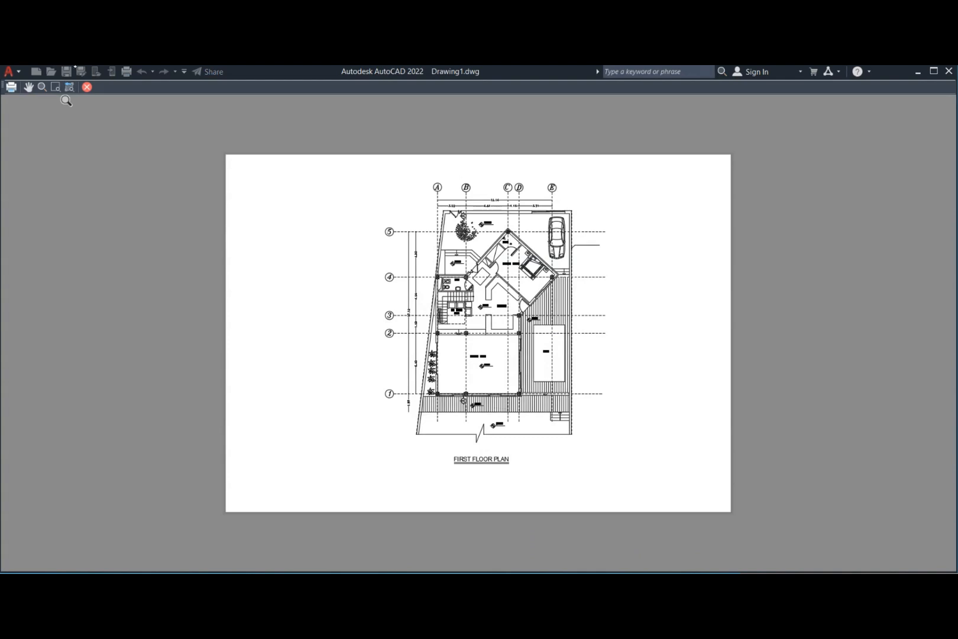
{"action": "left_click", "coordinate": [83, 88]}
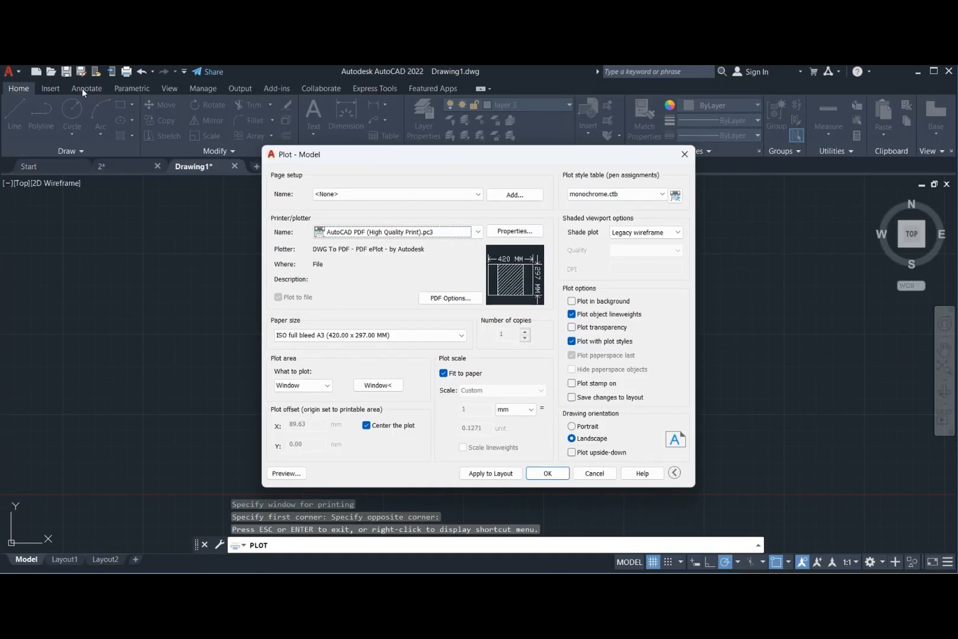
{"action": "left_click", "coordinate": [589, 474]}
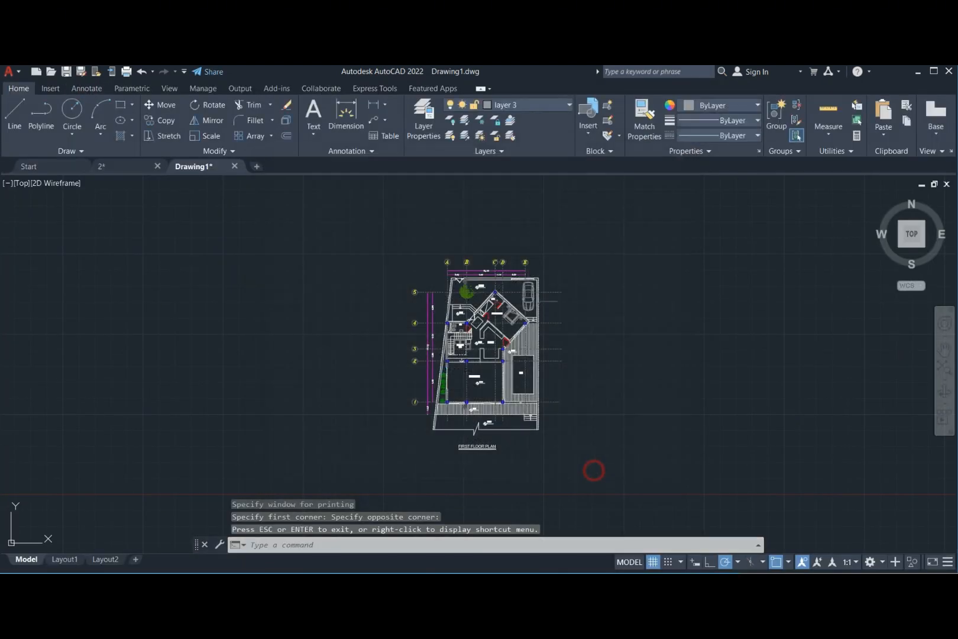
Review the layer list of Drawing1, switch to drawing 2 and examine its layer names for comparison.
{"action": "left_click", "coordinate": [516, 107]}
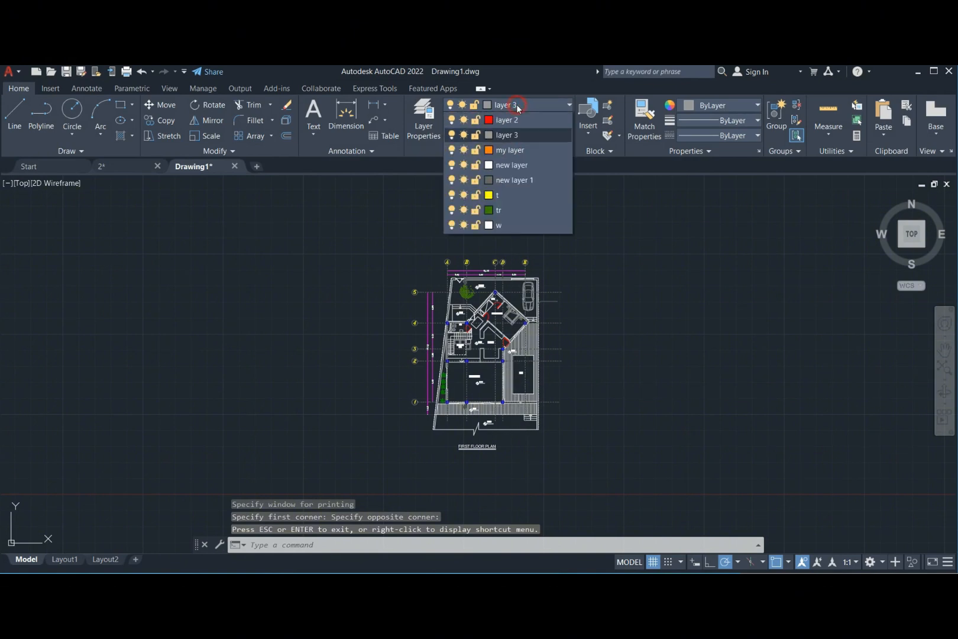
{"action": "left_click", "coordinate": [618, 226]}
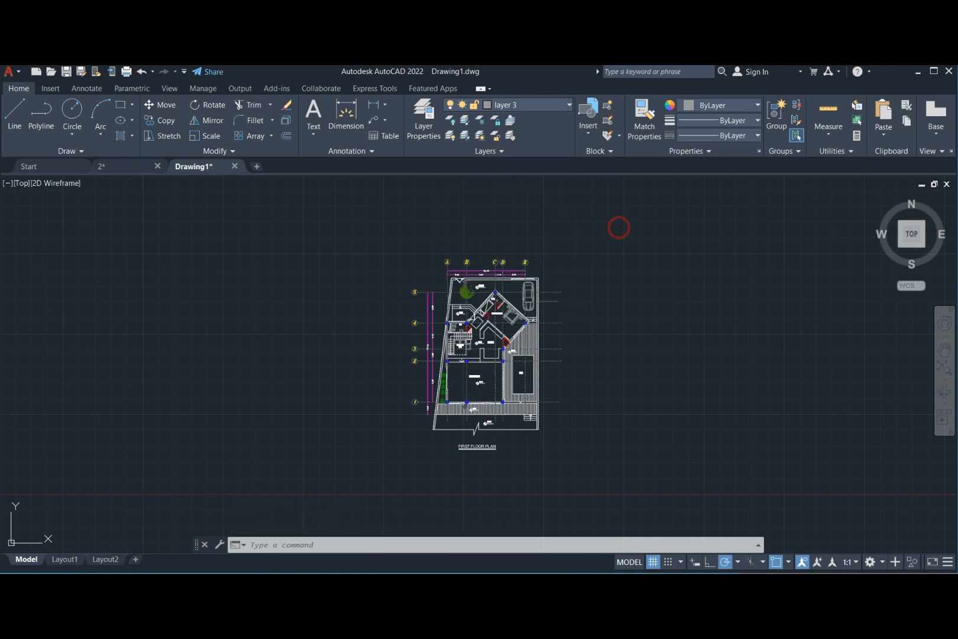
{"action": "left_click", "coordinate": [112, 165]}
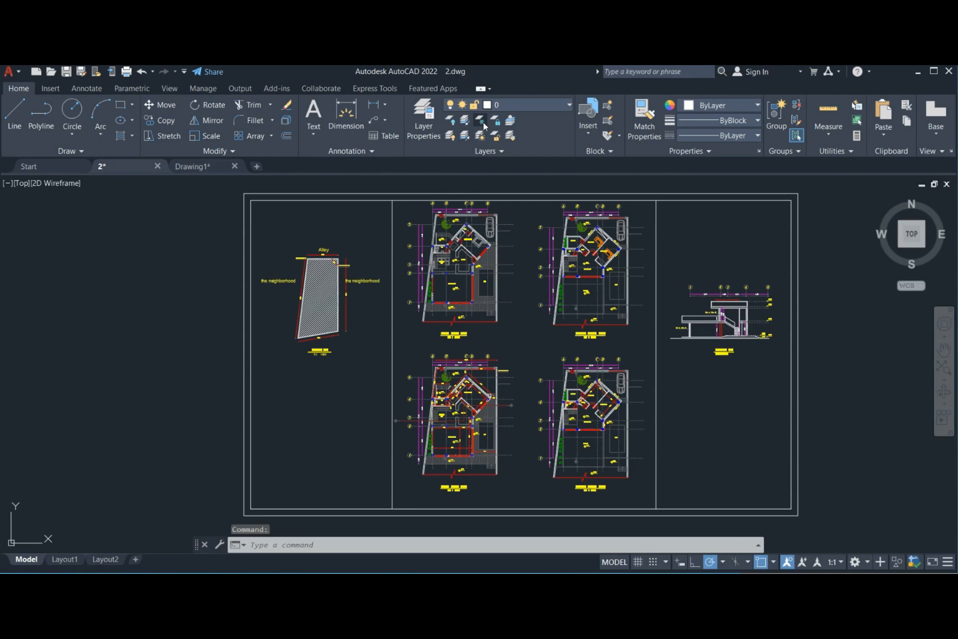
{"action": "left_click", "coordinate": [514, 104]}
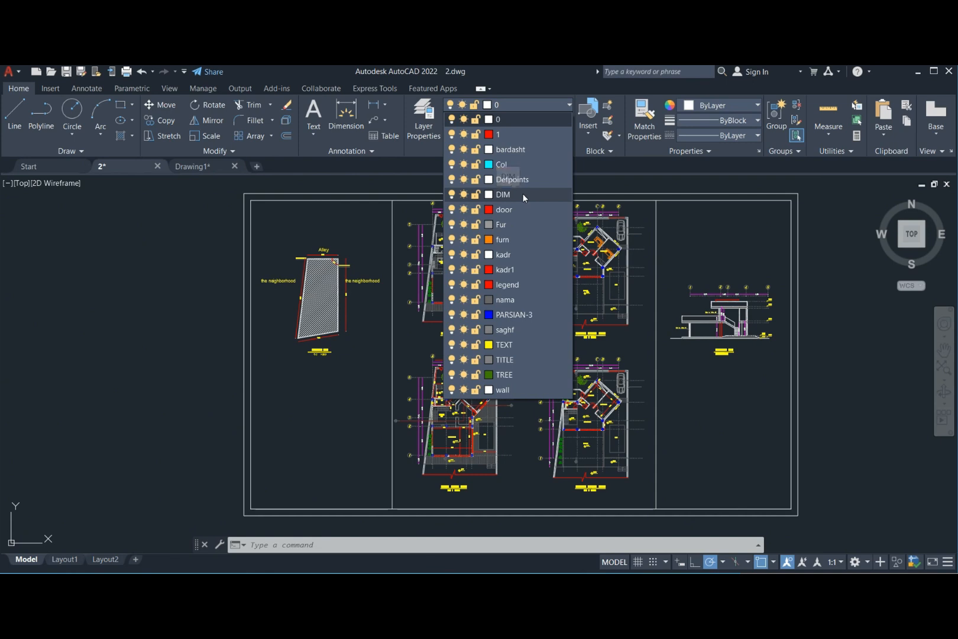
Start a multiline text in the empty area beside the sheet frame in drawing 2, with "A-WALL" as its first line.
{"action": "scroll", "coordinate": [842, 330], "scroll_direction": "down", "scroll_amount": 2}
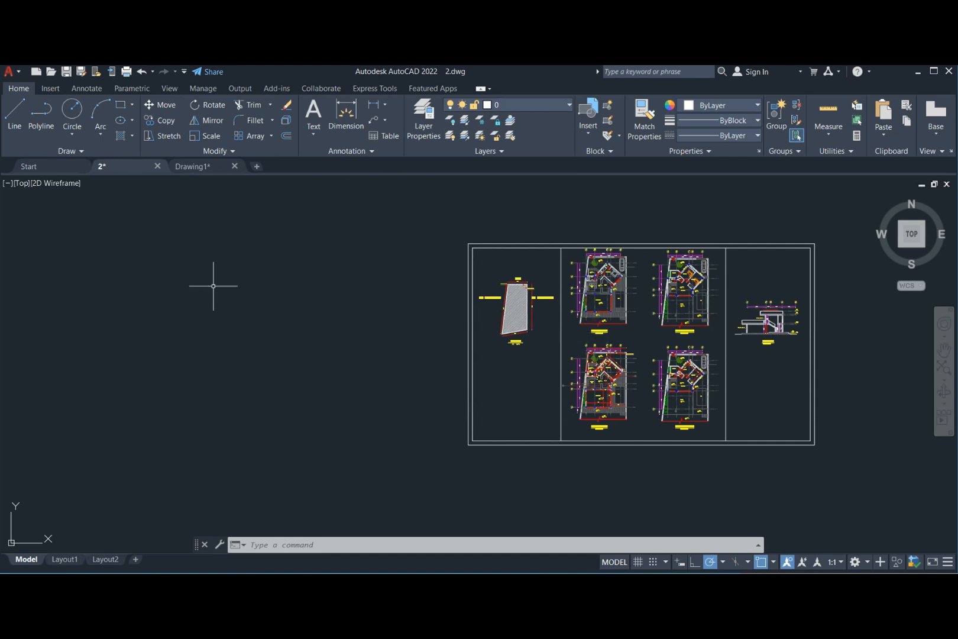
{"action": "type", "text": "t"}
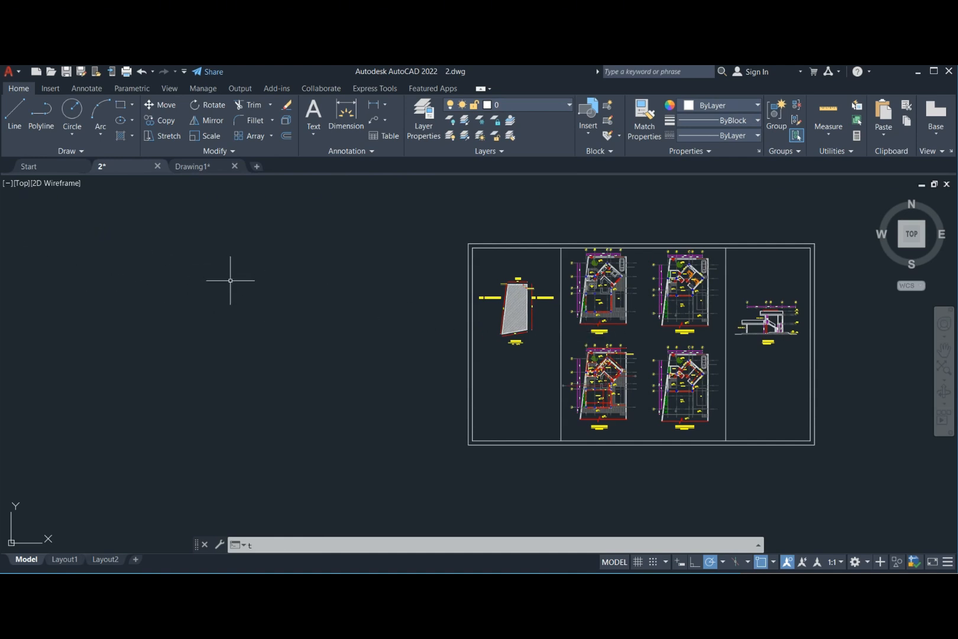
{"action": "key", "text": "Return"}
{"action": "left_click", "coordinate": [262, 284]}
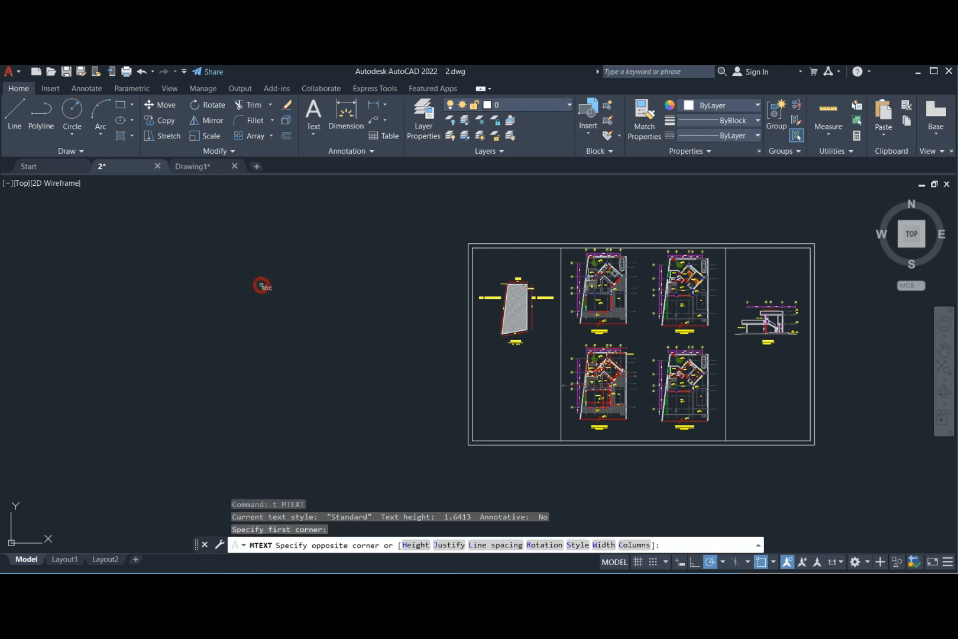
{"action": "left_click", "coordinate": [422, 340]}
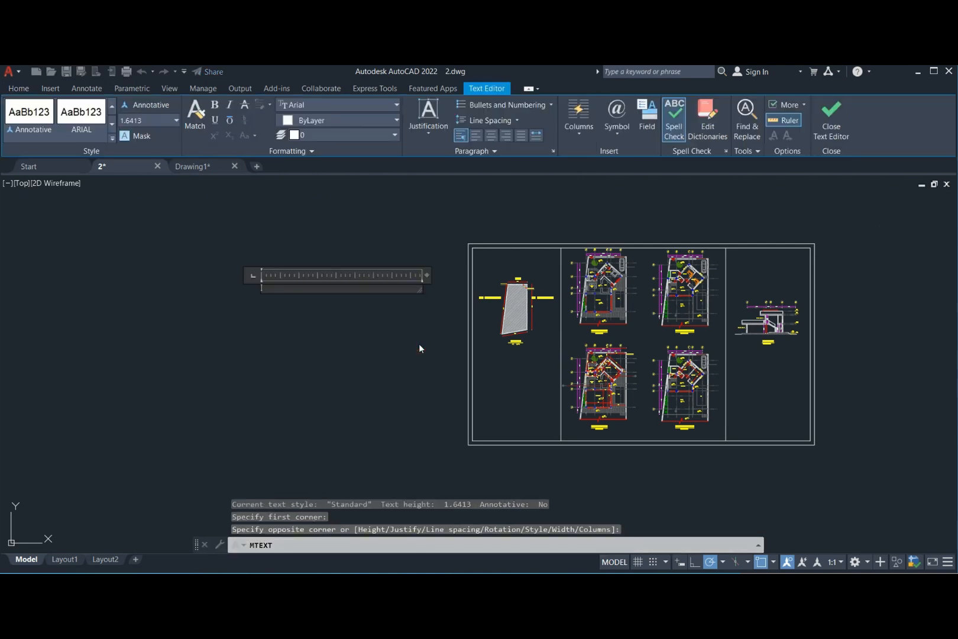
{"action": "type", "text": "A"}
{"action": "scroll", "coordinate": [304, 299], "scroll_direction": "up", "scroll_amount": 4}
{"action": "type", "text": "-WALL"}
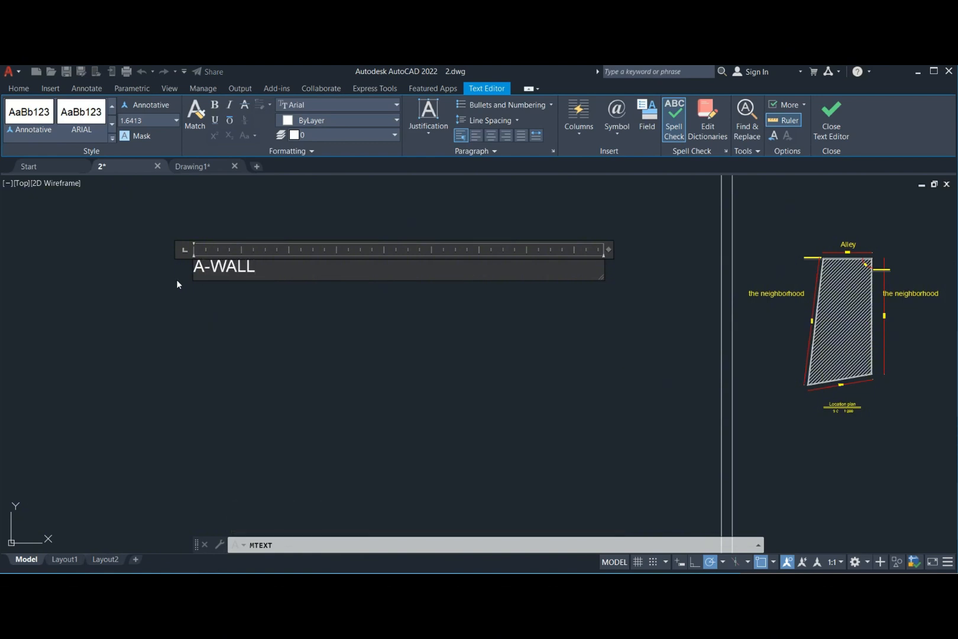
Add the lines "S-COLUMN", "M-" and "E-" below A-WALL and finish the multiline text.
{"action": "key", "text": "Return"}
{"action": "type", "text": "S-COLUMN"}
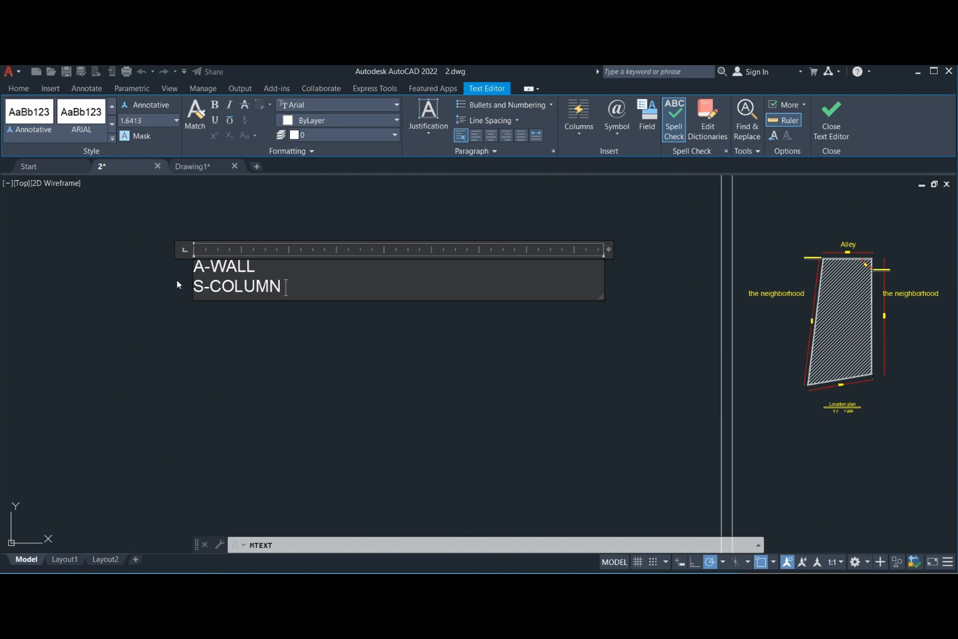
{"action": "key", "text": "Return"}
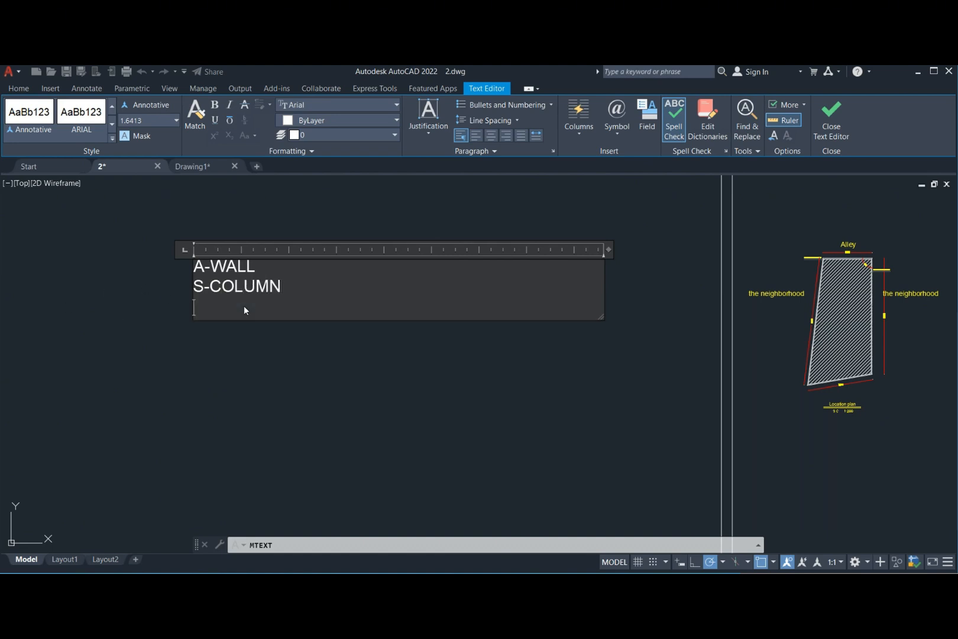
{"action": "type", "text": "M-"}
{"action": "key", "text": "Return"}
{"action": "type", "text": "E-"}
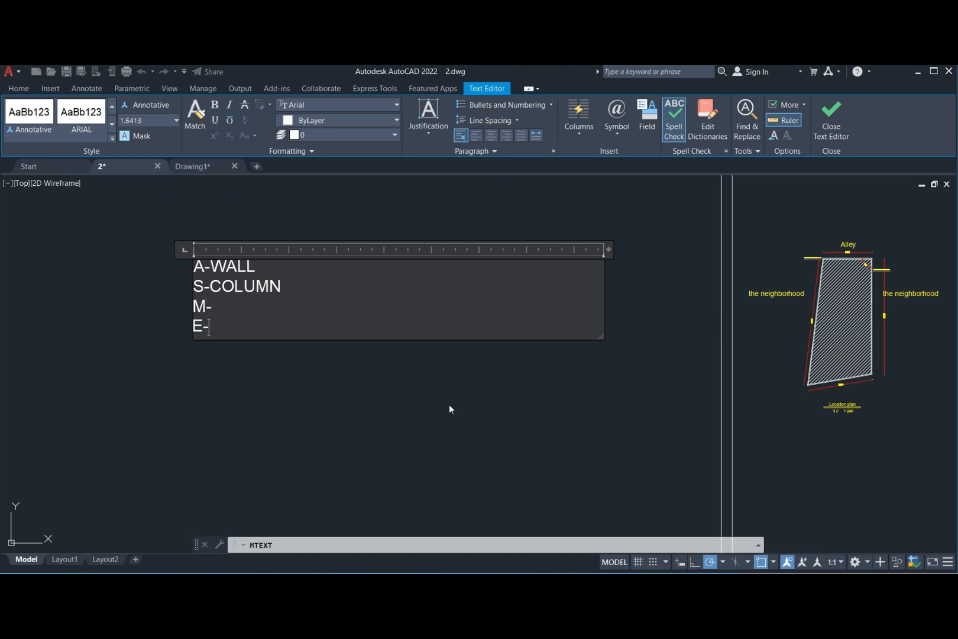
{"action": "left_click", "coordinate": [831, 118]}
Review the layer names of drawing 2 against the discipline prefixes in the note.
{"action": "scroll", "coordinate": [680, 255], "scroll_direction": "down", "scroll_amount": 2}
{"action": "middle_click_drag", "start_coordinate": [620, 255], "coordinate": [242, 258]}
{"action": "left_click", "coordinate": [553, 104]}
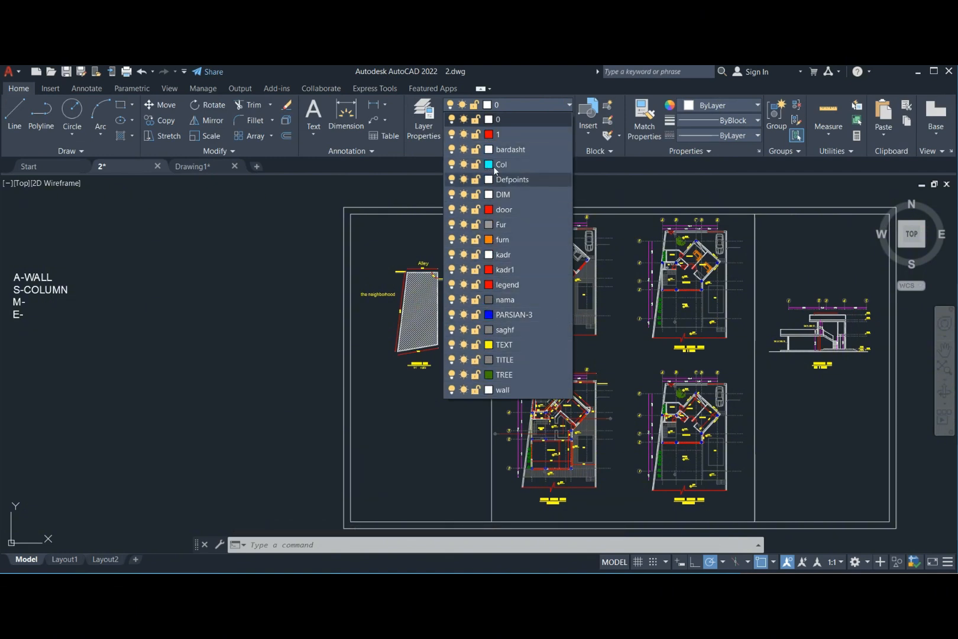
{"action": "left_click", "coordinate": [397, 198]}
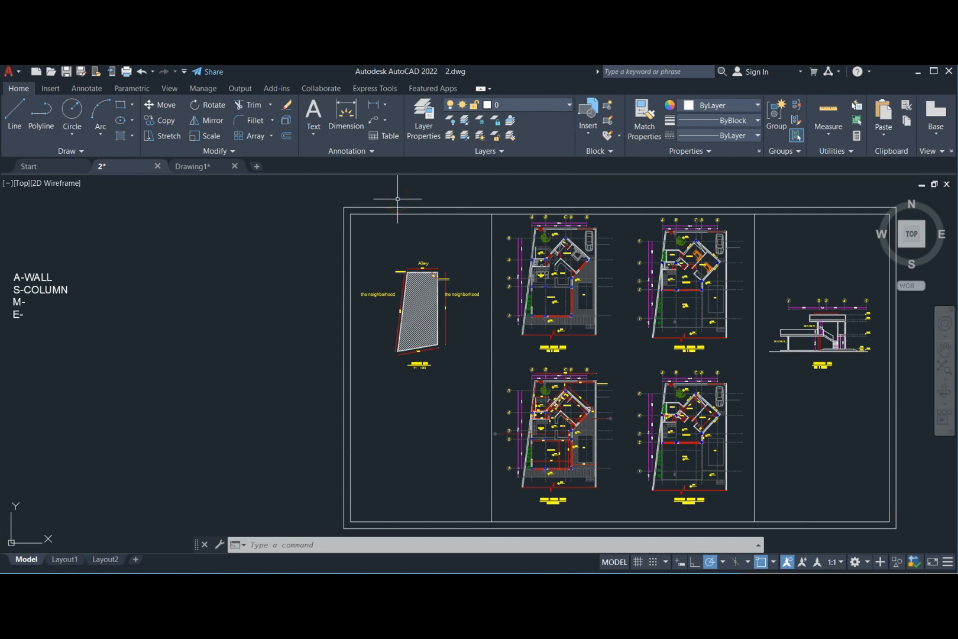
{"action": "middle_click_drag", "start_coordinate": [448, 201], "coordinate": [326, 200]}
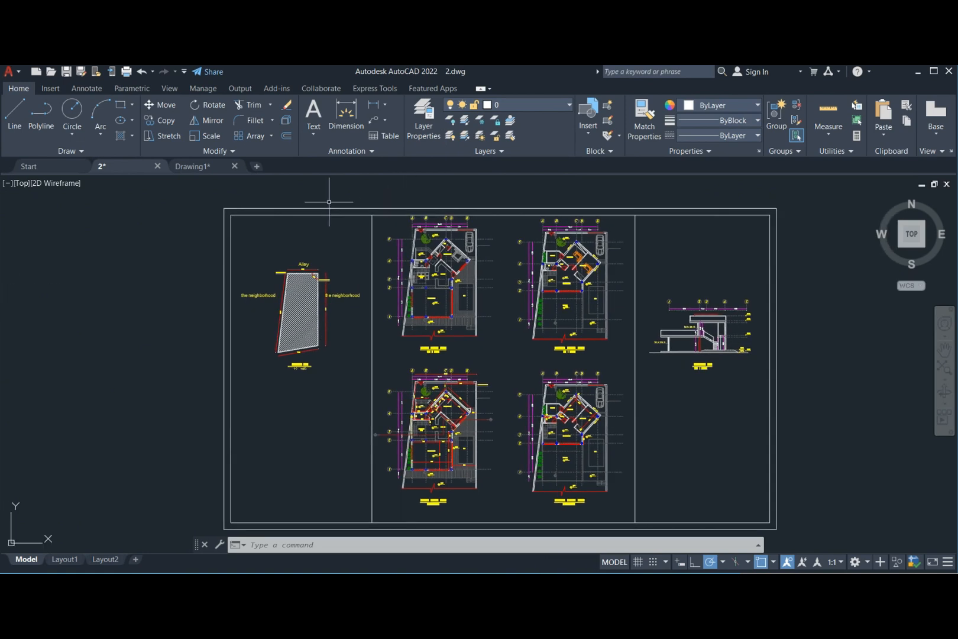
Return to Drawing1 and examine the names in its layer list.
{"action": "left_click", "coordinate": [188, 165]}
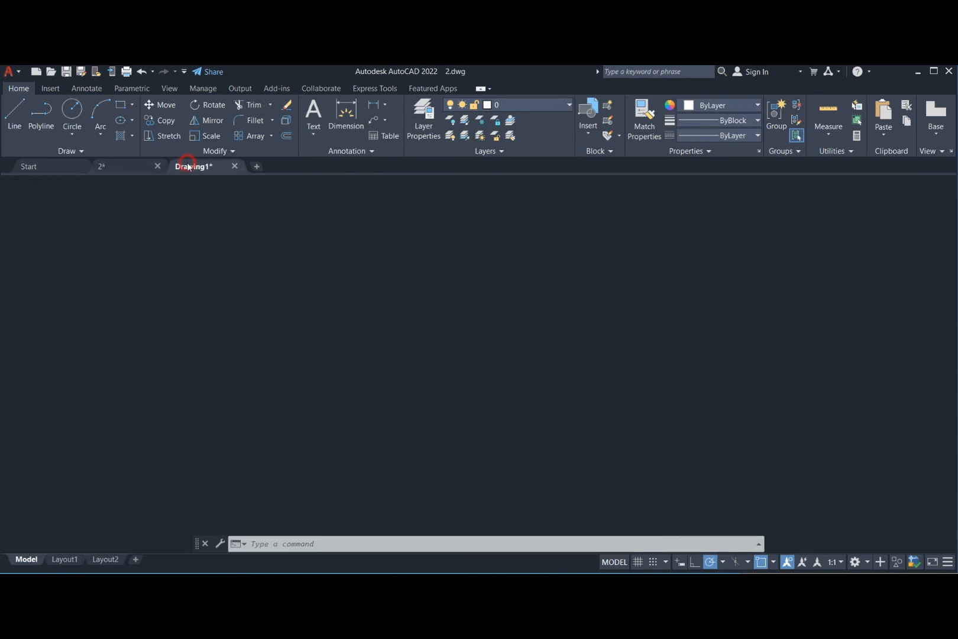
{"action": "left_click", "coordinate": [551, 109]}
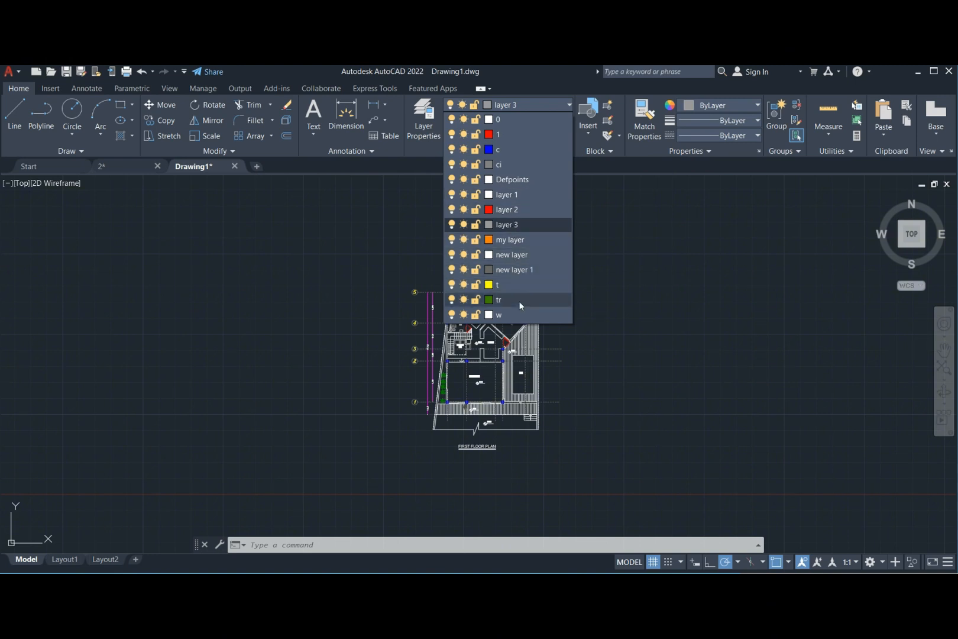
{"action": "left_click", "coordinate": [617, 321]}
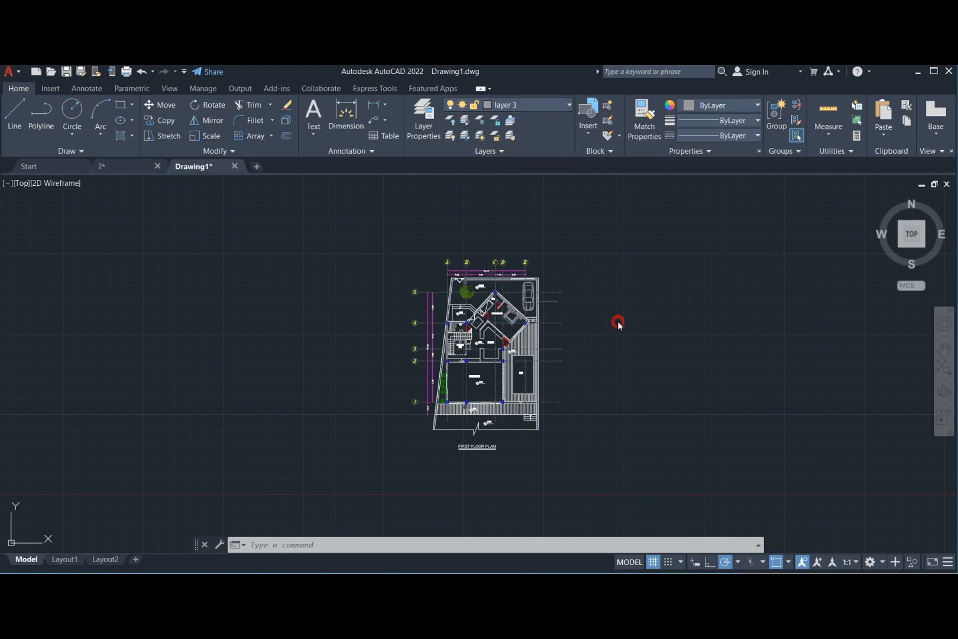
Rename Drawing1's layers as S-COLUMNS, A-CEILING, A-TEXT, A-DOORS, A-FURN2, A-FURN1, S-AXES, S-TEXT, A-TREES and A-WALLS, with A-FURN1 current.
{"action": "middle_click_drag", "start_coordinate": [600, 317], "coordinate": [578, 295]}
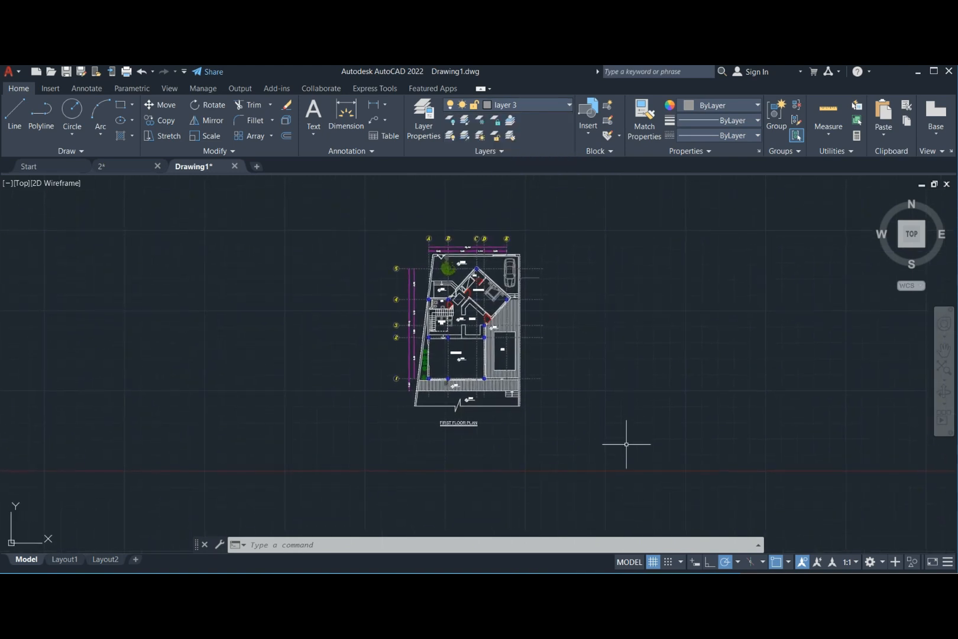
{"action": "left_click", "coordinate": [423, 119]}
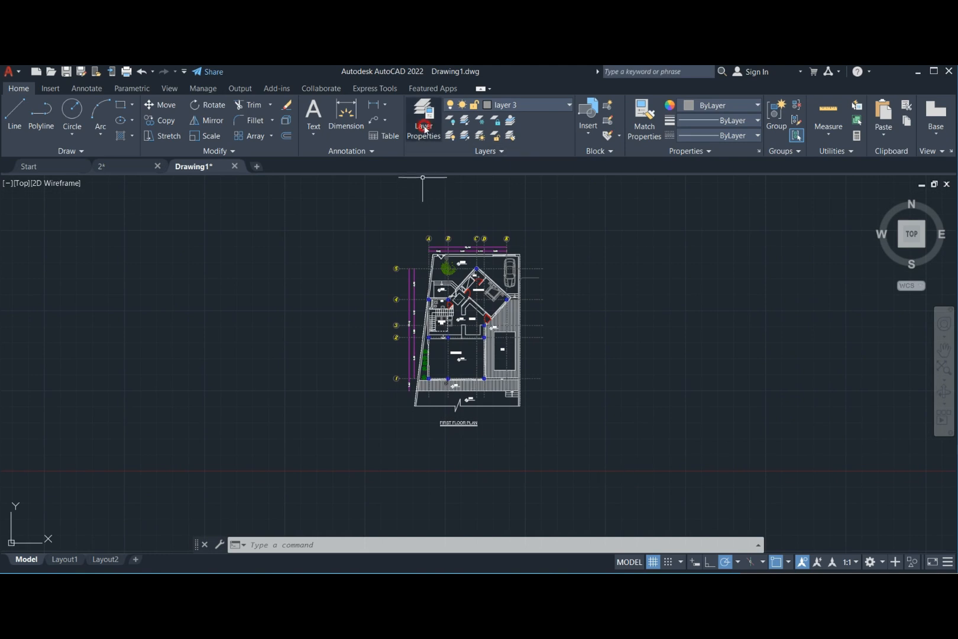
{"action": "left_click", "coordinate": [598, 169]}
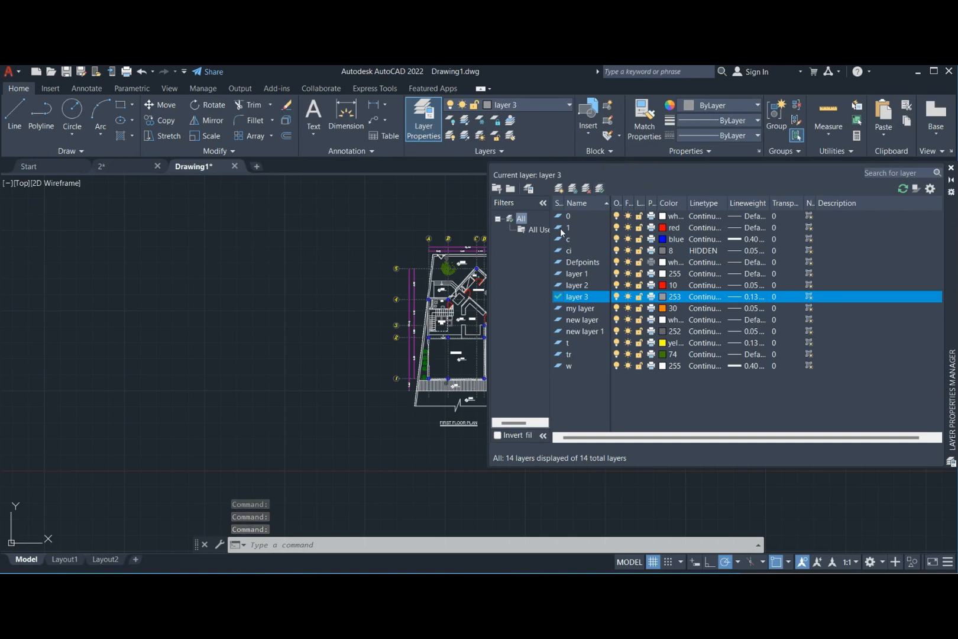
{"action": "left_click", "coordinate": [615, 240]}
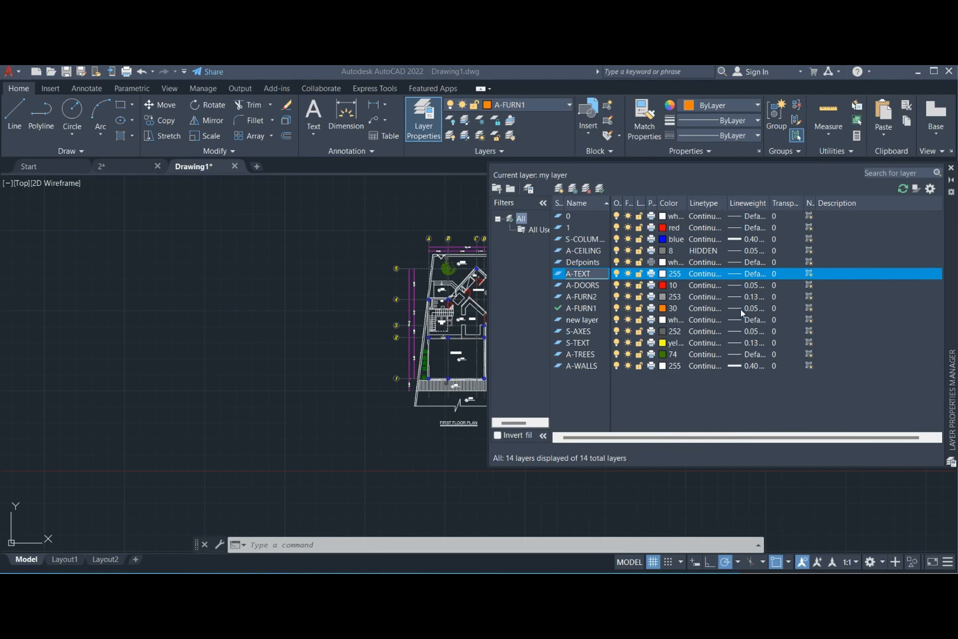
Check the lineweight choices for the S-COLUMNS layer without changing them and collapse the layer manager.
{"action": "left_click", "coordinate": [733, 235]}
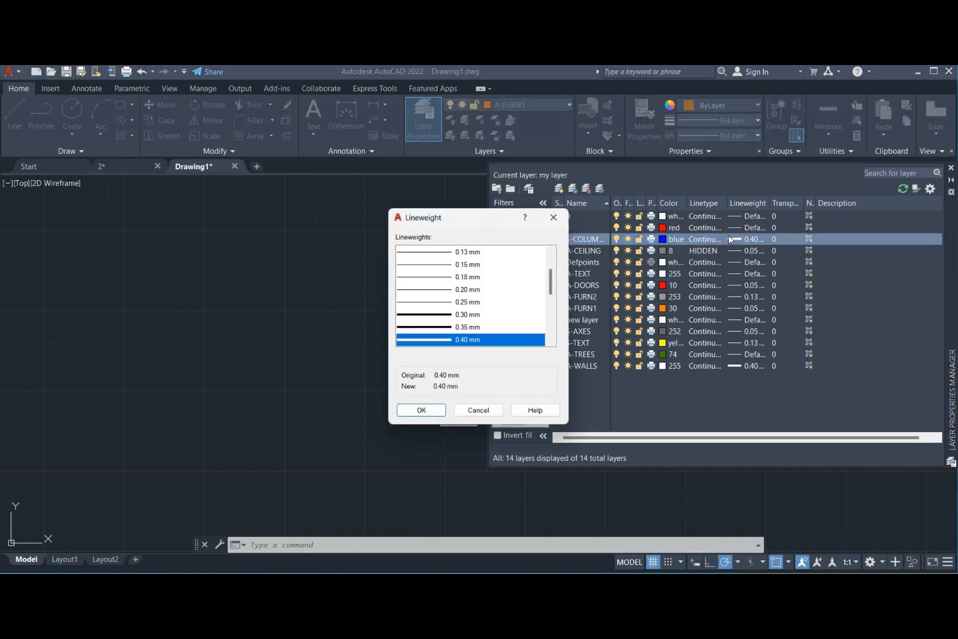
{"action": "left_click", "coordinate": [565, 218]}
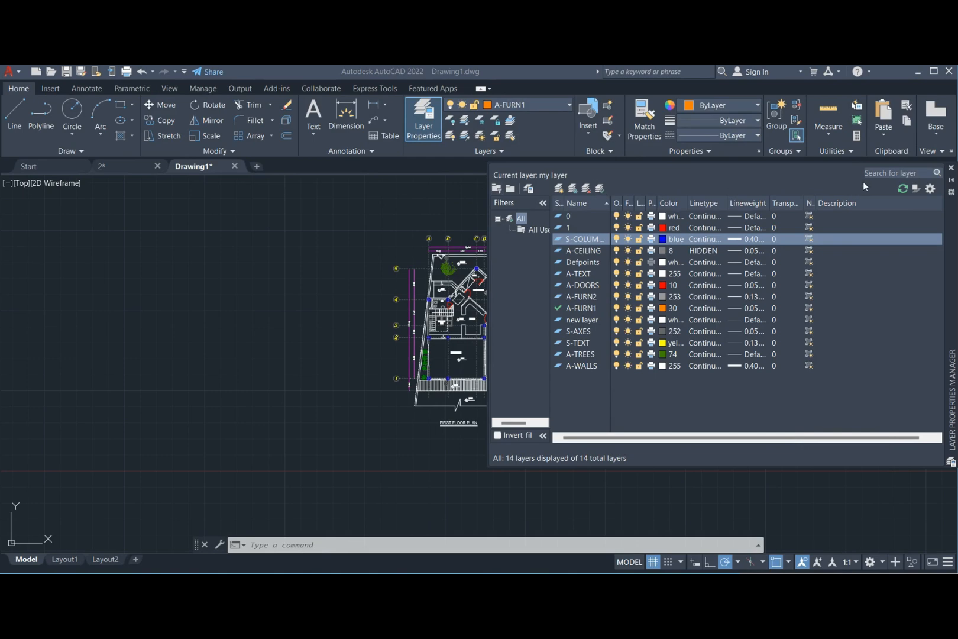
{"action": "left_click", "coordinate": [951, 179]}
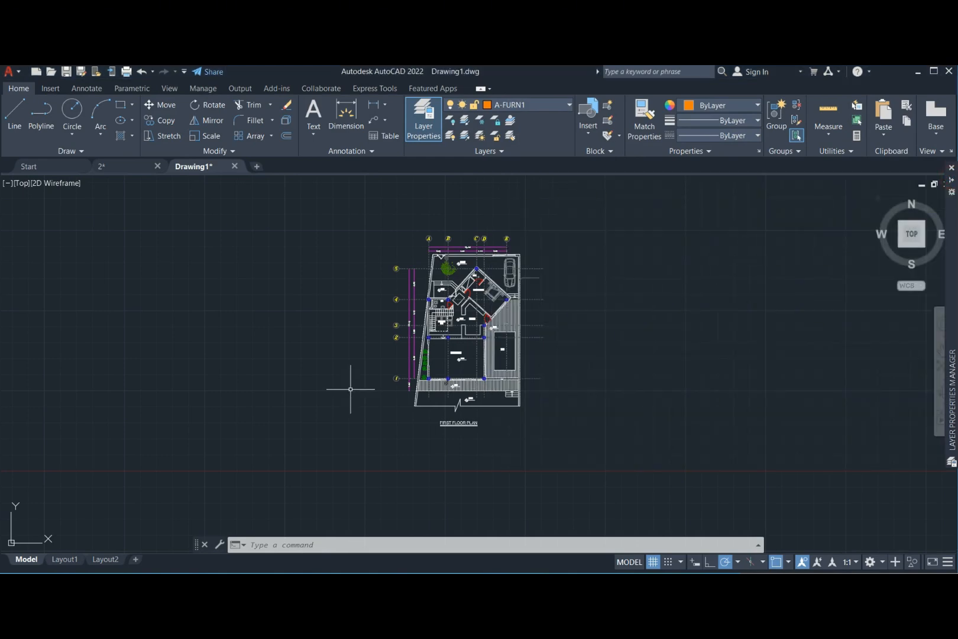
Isolate the A-DOORS layer using the bathroom door, and undo the isolation.
{"action": "scroll", "coordinate": [434, 300], "scroll_direction": "up", "scroll_amount": 2}
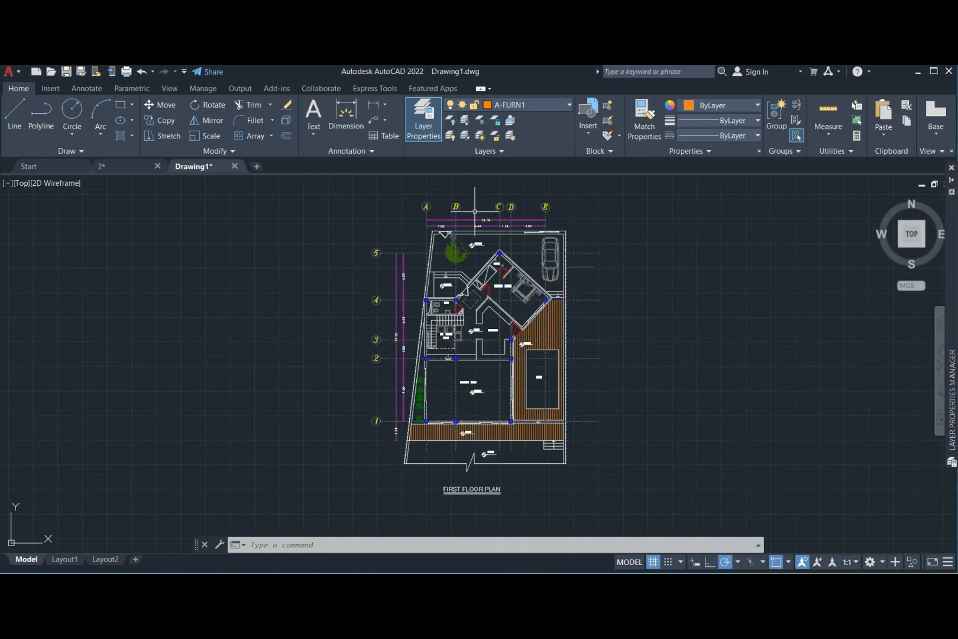
{"action": "scroll", "coordinate": [501, 266], "scroll_direction": "up", "scroll_amount": 2}
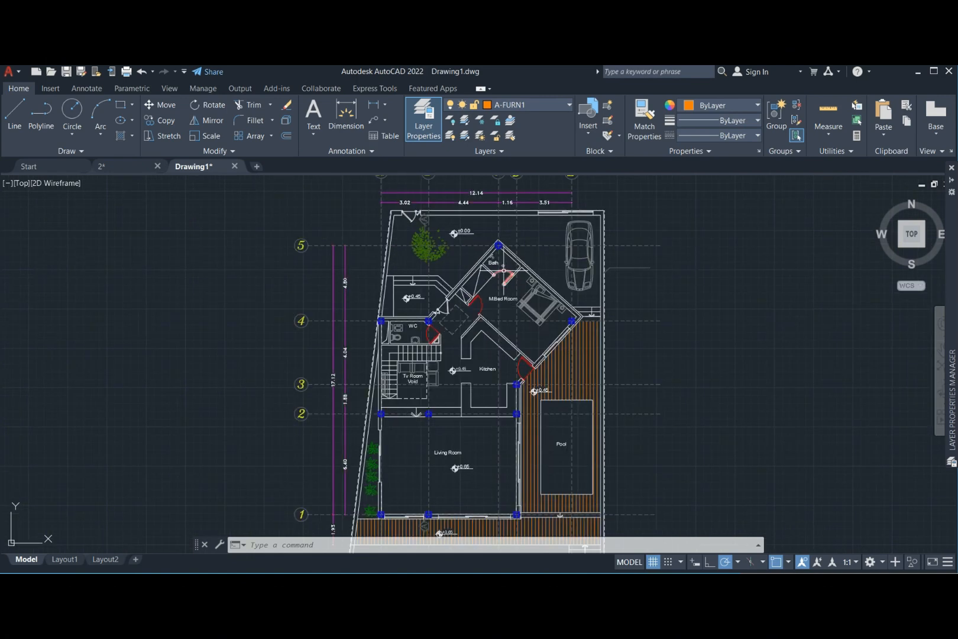
{"action": "left_click", "coordinate": [502, 266]}
{"action": "left_click", "coordinate": [465, 120]}
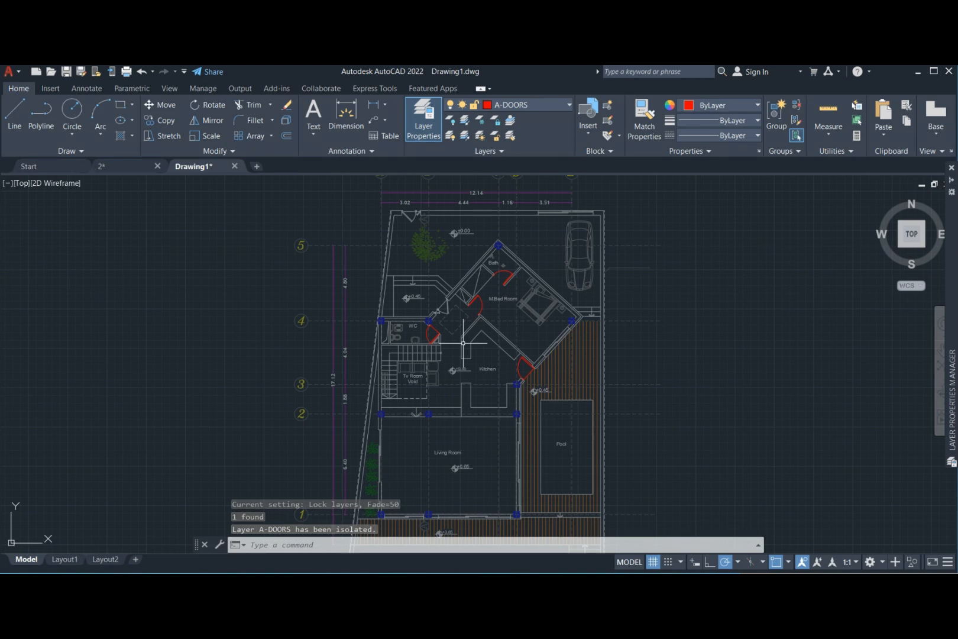
{"action": "key", "text": "ctrl+z"}
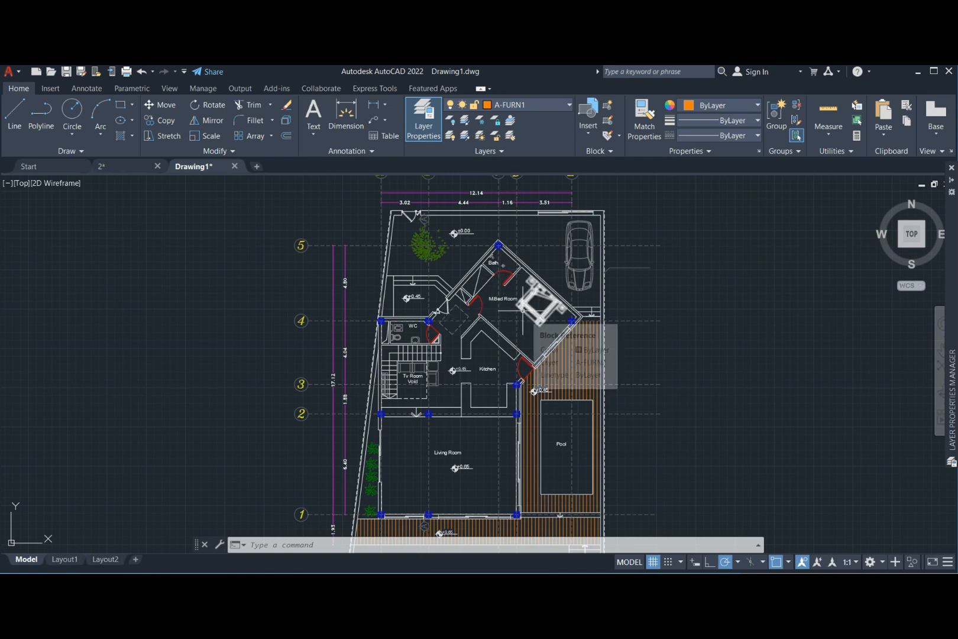
Isolate the A-FURN2 layer using the bed in the master bedroom, and restore the other layers.
{"action": "left_click", "coordinate": [525, 312]}
{"action": "left_click", "coordinate": [479, 119]}
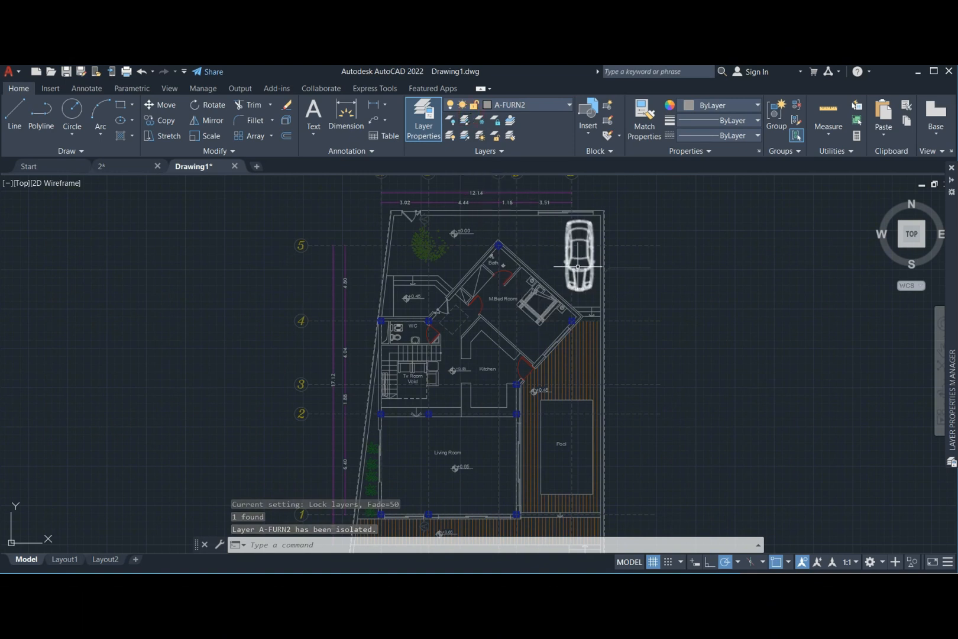
{"action": "left_click", "coordinate": [467, 136]}
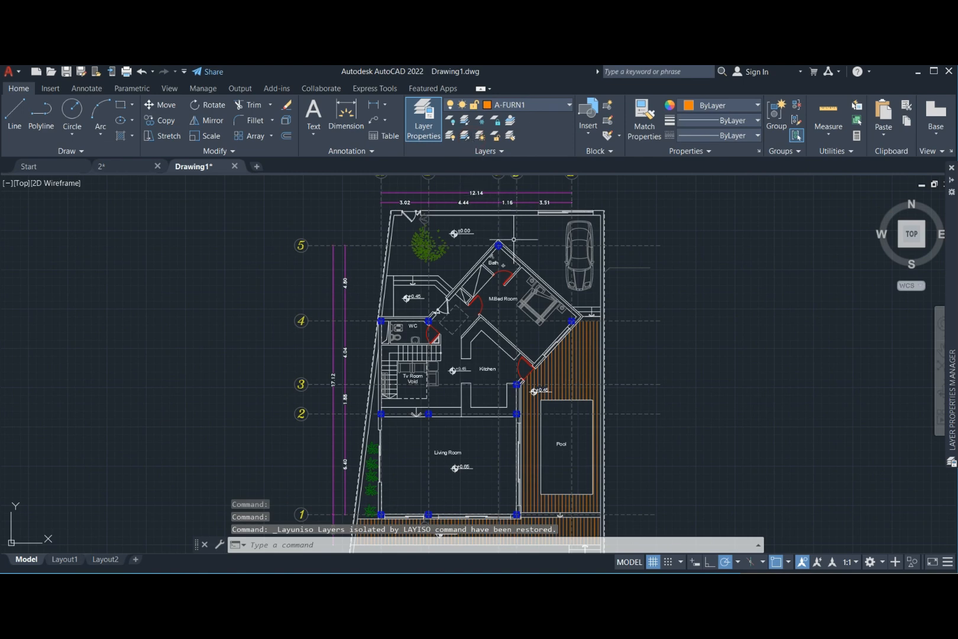
Look at the available save formats, including Drawing Template (DWT), without saving the drawing.
{"action": "scroll", "coordinate": [514, 213], "scroll_direction": "down", "scroll_amount": 2}
{"action": "middle_click_drag", "start_coordinate": [514, 213], "coordinate": [470, 233]}
{"action": "left_click", "coordinate": [18, 72]}
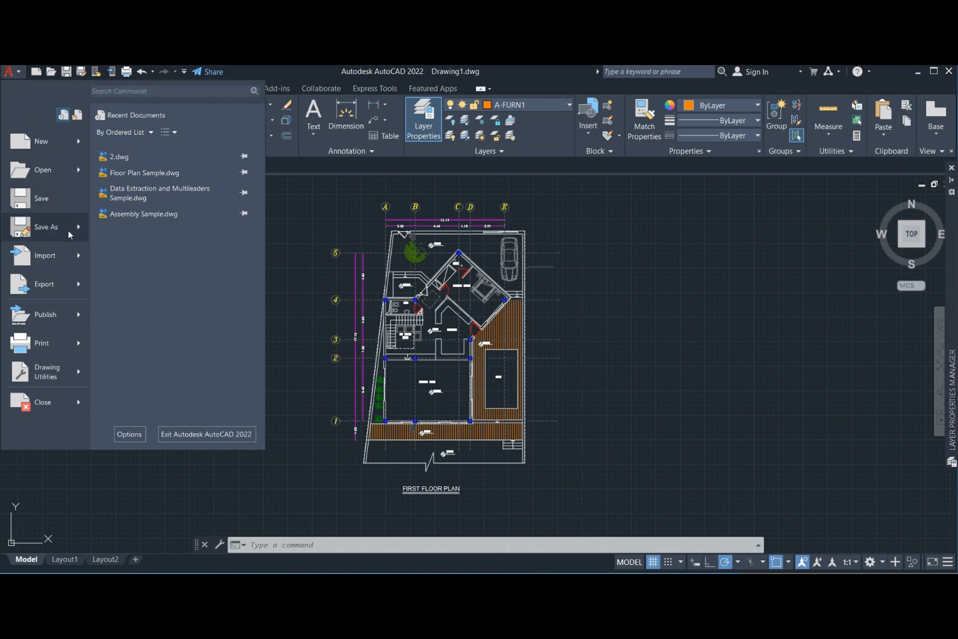
{"action": "mouse_move", "coordinate": [75, 229]}
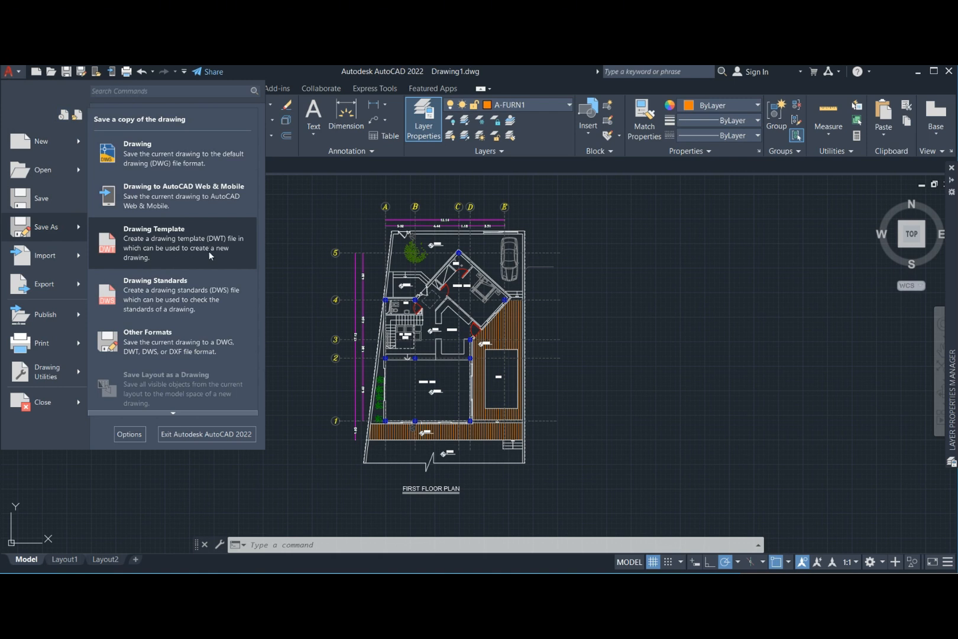
{"action": "left_click", "coordinate": [284, 231]}
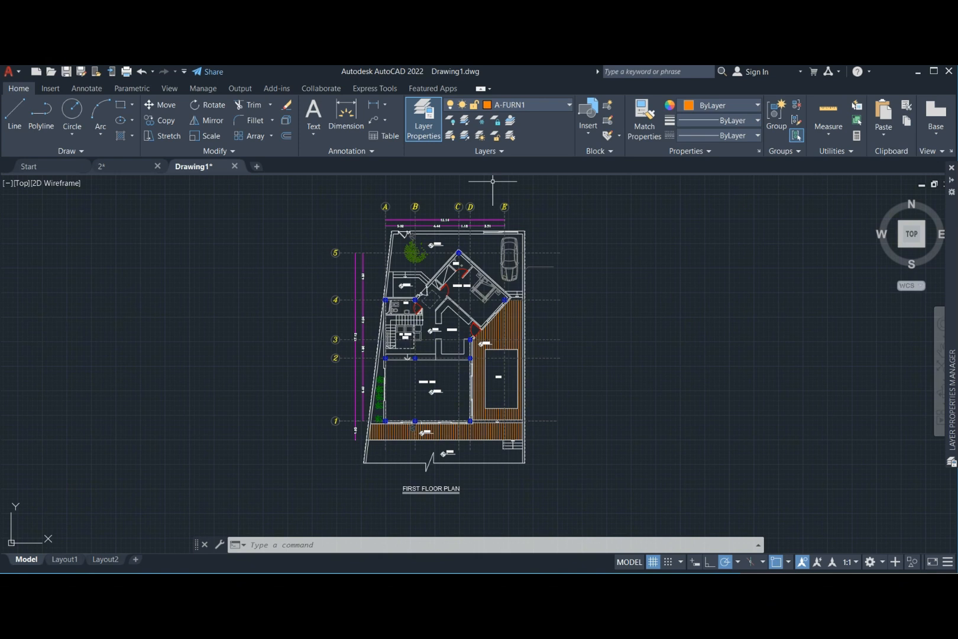
Review the renamed layers in Drawing1's layer list.
{"action": "left_click", "coordinate": [532, 105]}
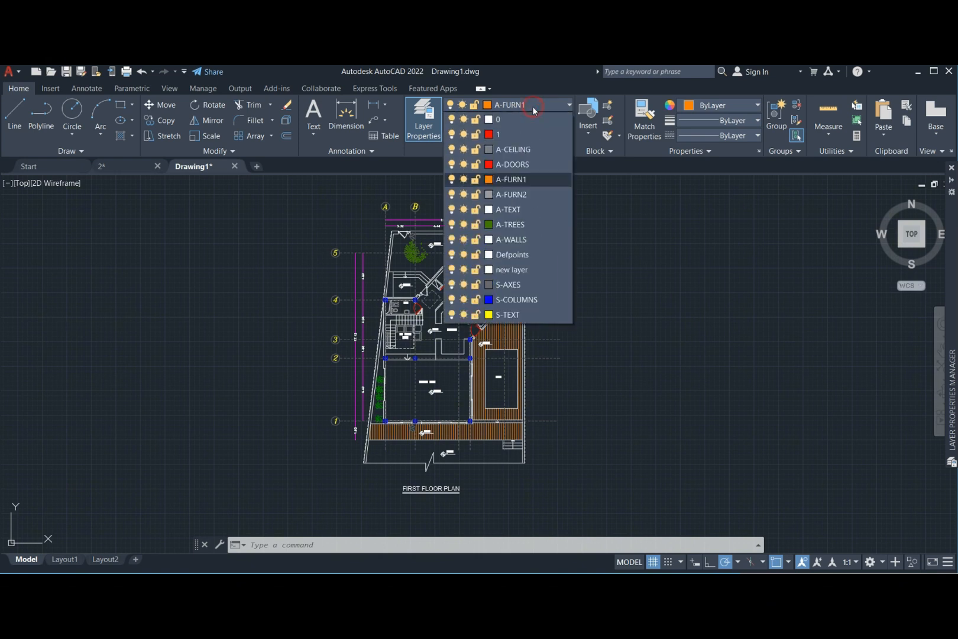